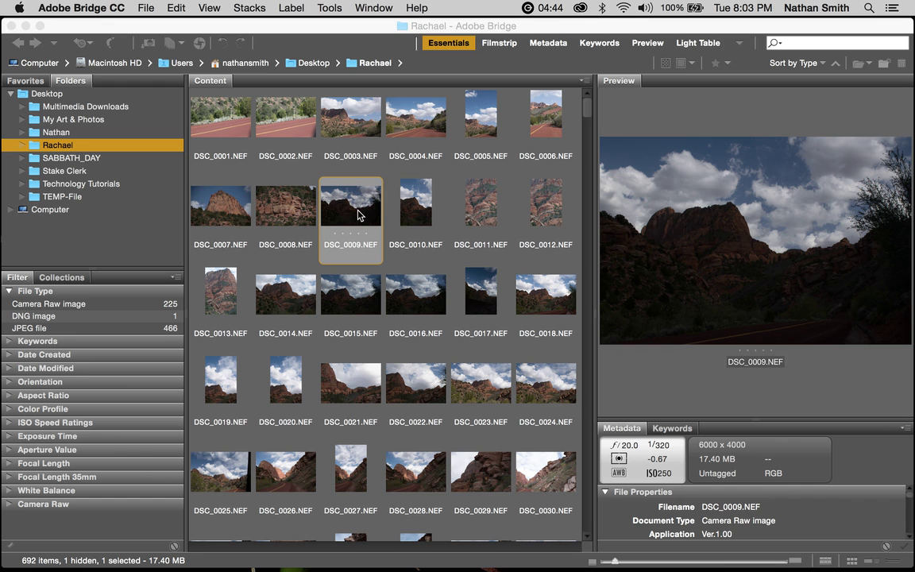
Open the selected DSC_0009.NEF canyon photo from Bridge in Camera Raw
{"action": "left_click", "coordinate": [355, 218]}
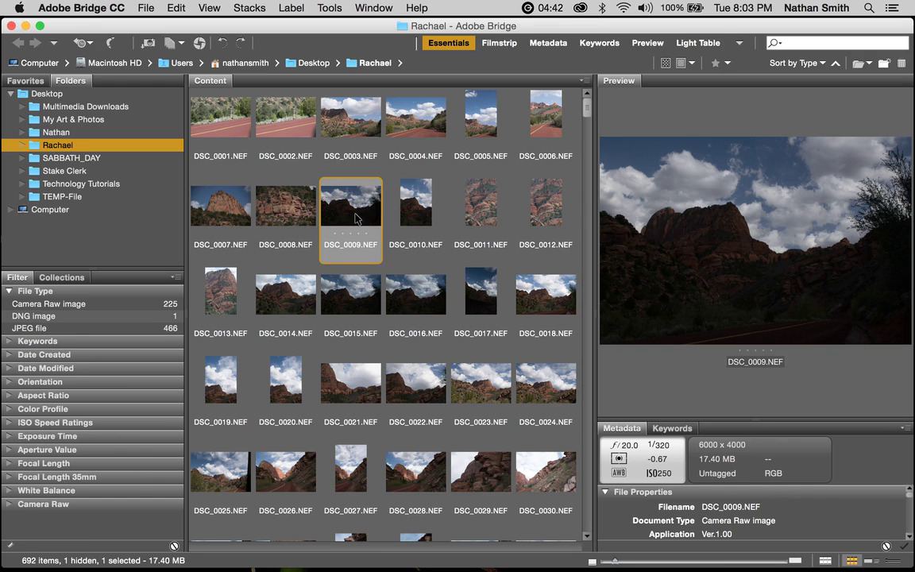
{"action": "left_click", "coordinate": [201, 43]}
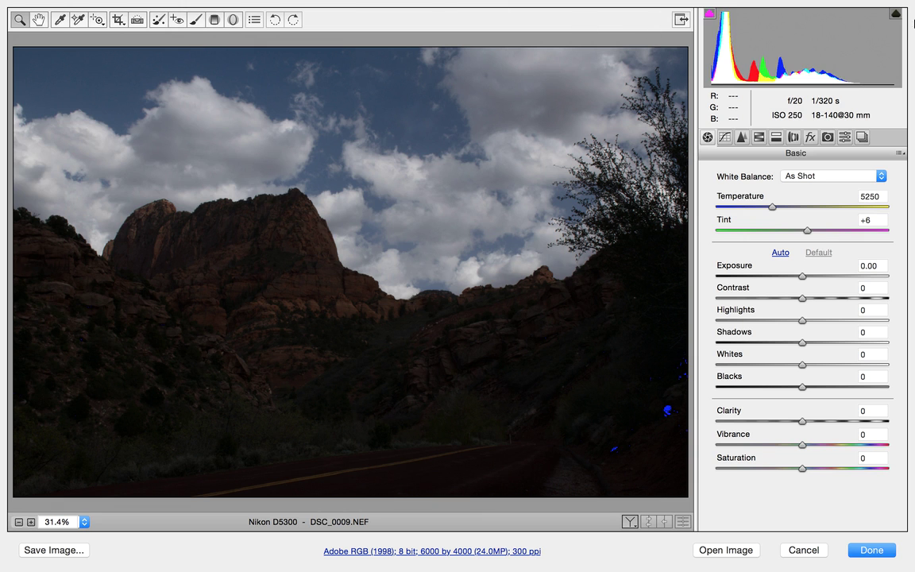
Turn on the shadow clipping warning and raise Blacks and Shadows to +100, with Exposure at +0.73
{"action": "left_click", "coordinate": [709, 14]}
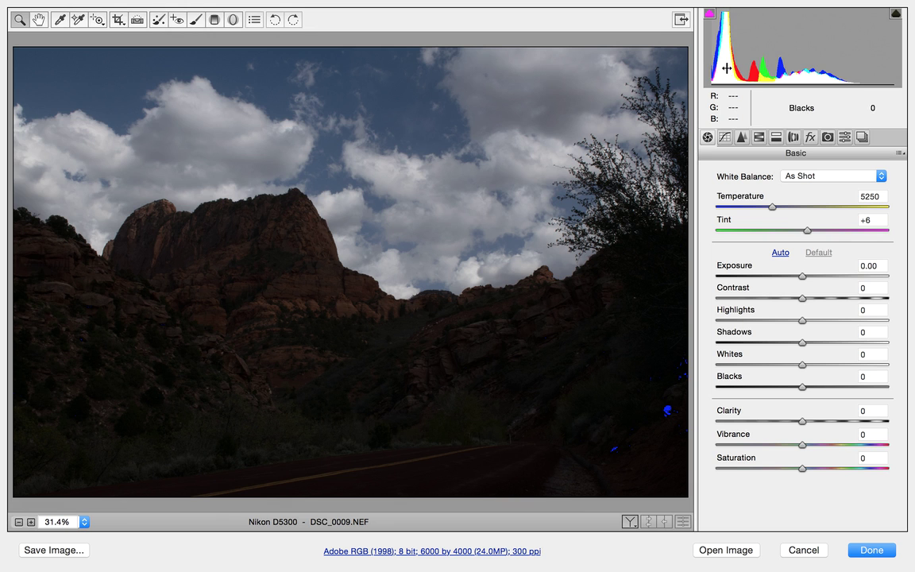
{"action": "left_click_drag", "start_coordinate": [728, 70], "coordinate": [828, 69]}
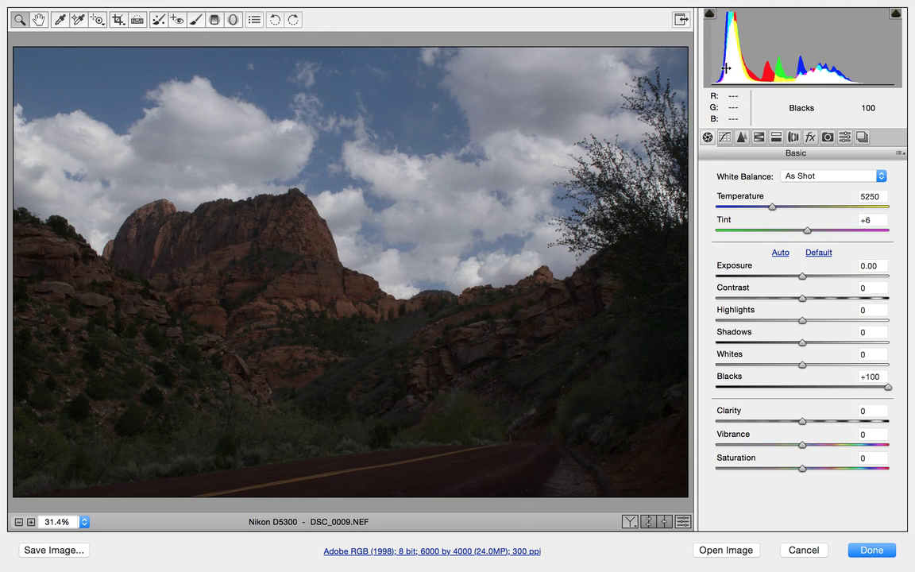
{"action": "left_click_drag", "start_coordinate": [756, 46], "coordinate": [839, 45]}
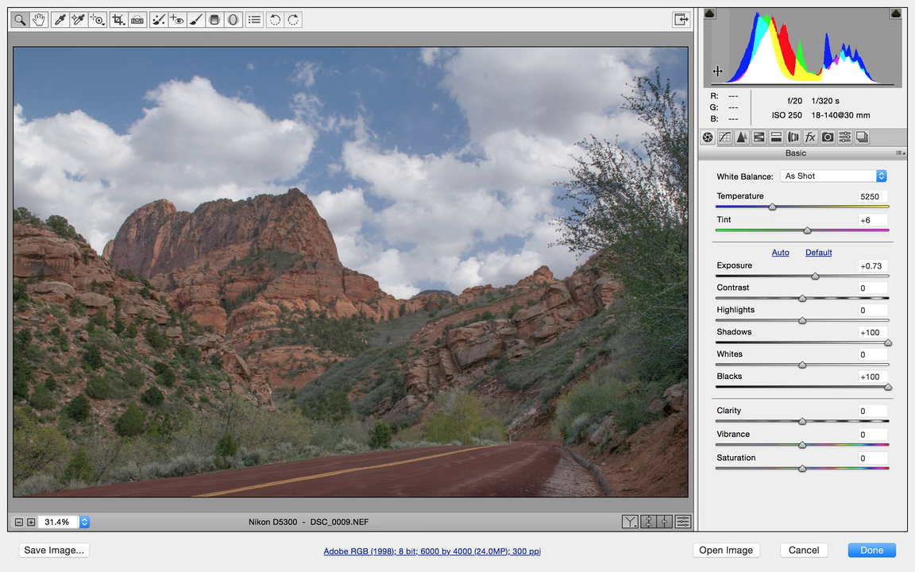
Set Blacks +62, Highlights +33, Whites +32, Clarity +24, Vibrance +33 and Contrast +26
{"action": "left_click_drag", "start_coordinate": [719, 72], "coordinate": [697, 72]}
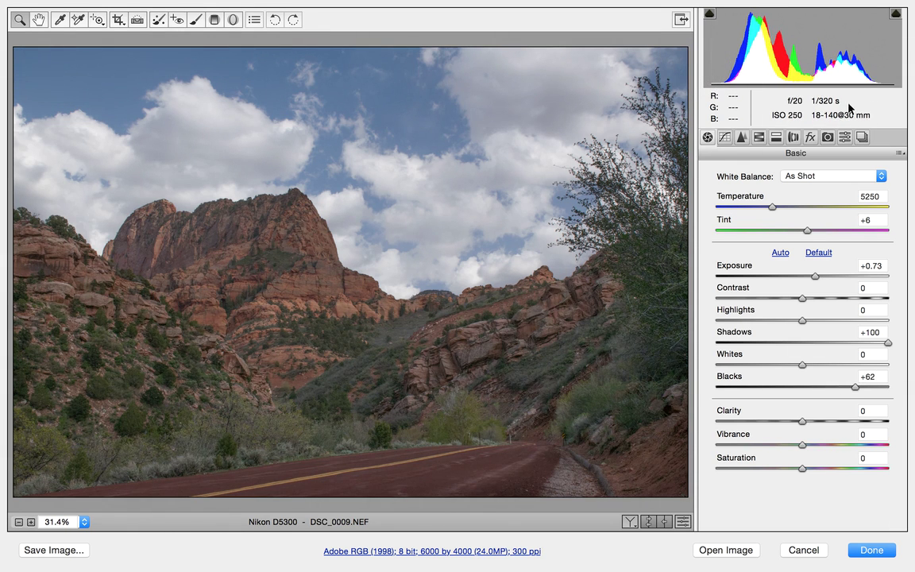
{"action": "left_click_drag", "start_coordinate": [886, 76], "coordinate": [837, 71]}
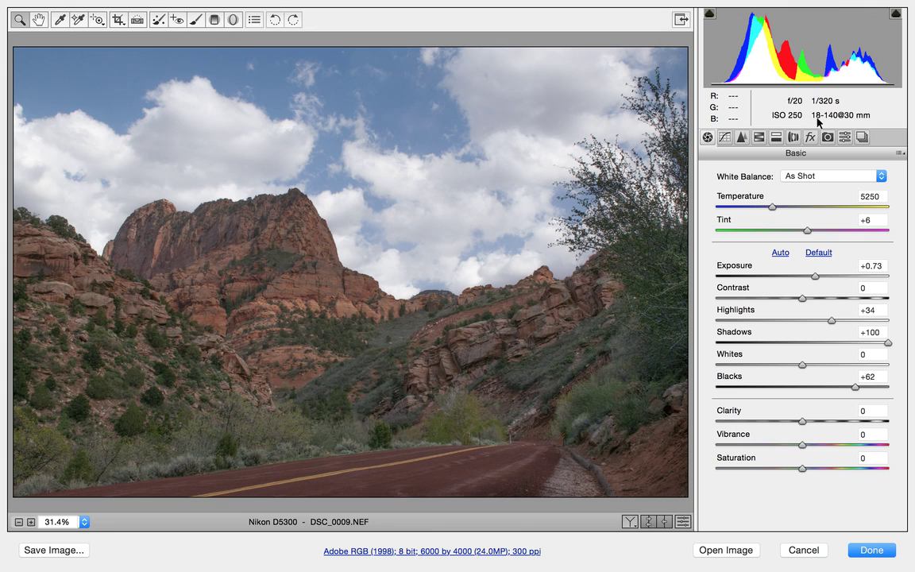
{"action": "mouse_move", "coordinate": [832, 321]}
{"action": "left_mouse_down"}
{"action": "mouse_move", "coordinate": [893, 306]}
{"action": "mouse_move", "coordinate": [827, 310]}
{"action": "mouse_move", "coordinate": [830, 317]}
{"action": "left_mouse_up"}
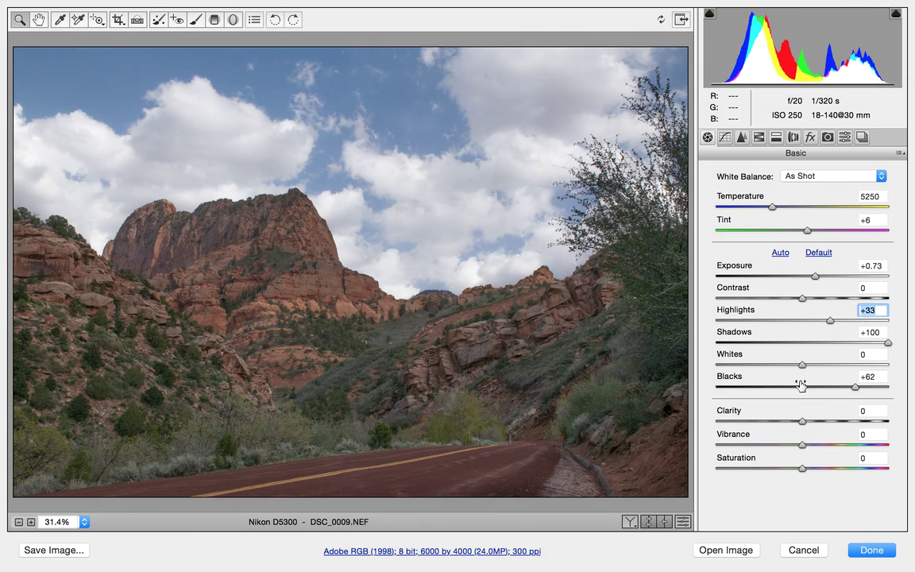
{"action": "left_click_drag", "start_coordinate": [809, 364], "coordinate": [854, 354]}
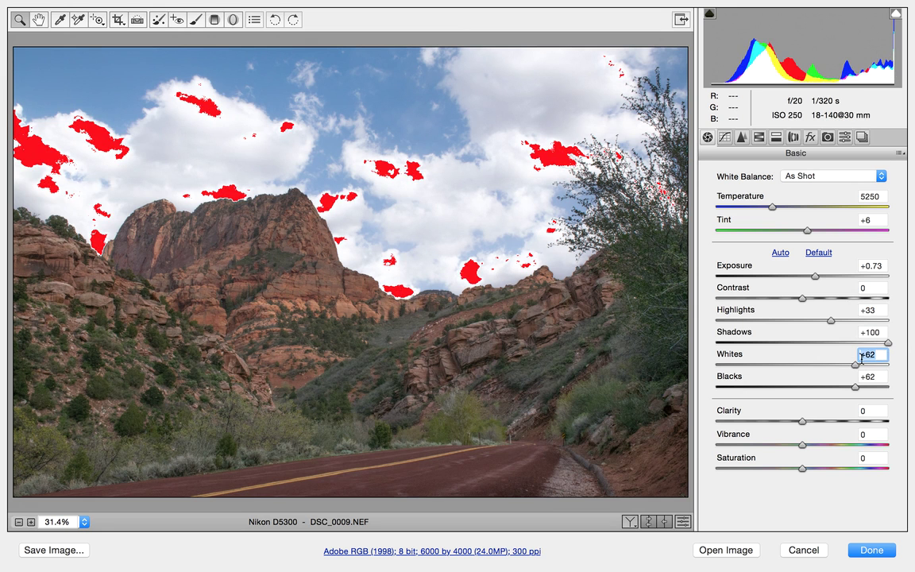
{"action": "left_click_drag", "start_coordinate": [859, 365], "coordinate": [829, 367]}
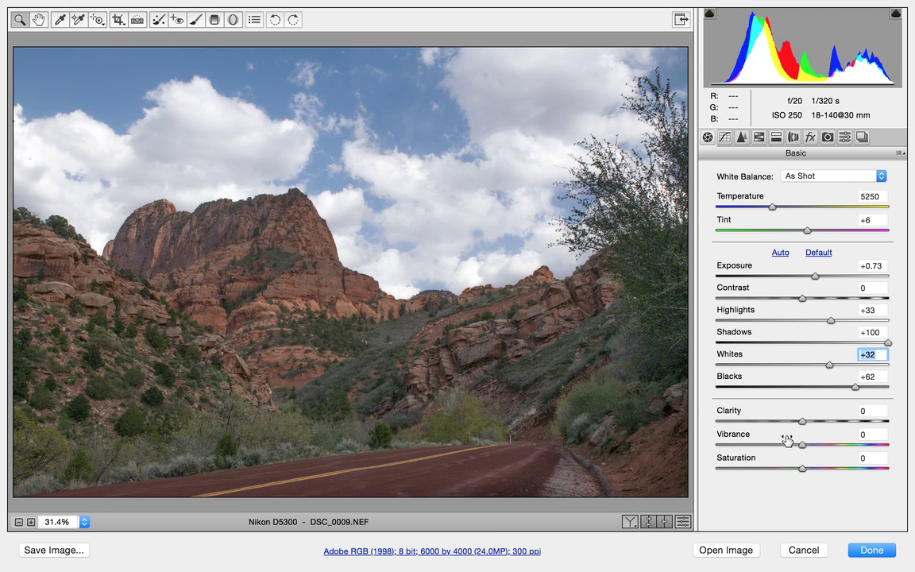
{"action": "left_click_drag", "start_coordinate": [804, 422], "coordinate": [830, 443]}
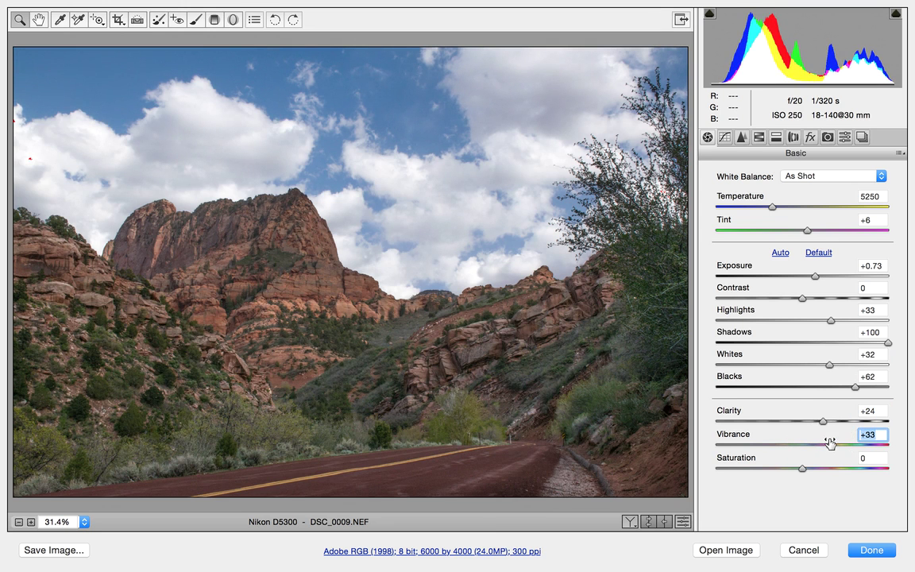
{"action": "left_click_drag", "start_coordinate": [800, 299], "coordinate": [824, 299]}
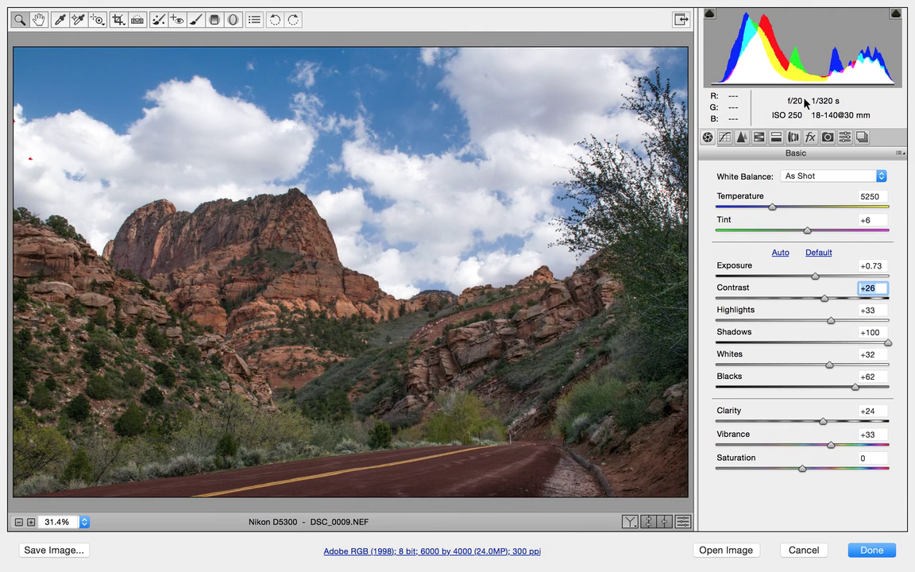
Set the parametric tone curve to Highlights +8, Lights −48, Darks +21, Shadows −38
{"action": "left_click", "coordinate": [729, 137]}
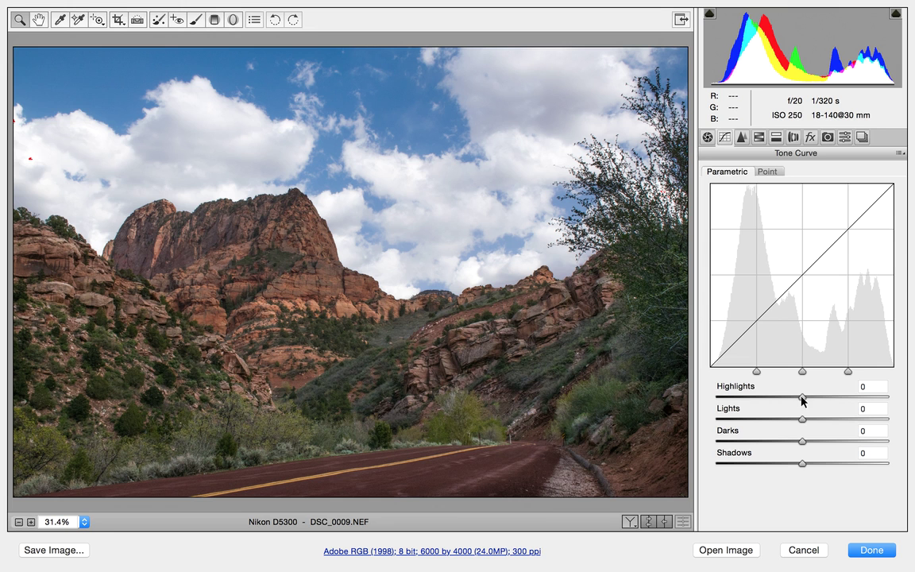
{"action": "mouse_move", "coordinate": [802, 396]}
{"action": "left_mouse_down"}
{"action": "mouse_move", "coordinate": [829, 397]}
{"action": "mouse_move", "coordinate": [810, 397]}
{"action": "mouse_move", "coordinate": [822, 421]}
{"action": "mouse_move", "coordinate": [792, 418]}
{"action": "mouse_move", "coordinate": [811, 395]}
{"action": "mouse_move", "coordinate": [765, 397]}
{"action": "mouse_move", "coordinate": [788, 394]}
{"action": "mouse_move", "coordinate": [779, 419]}
{"action": "mouse_move", "coordinate": [760, 419]}
{"action": "mouse_move", "coordinate": [797, 394]}
{"action": "mouse_move", "coordinate": [813, 398]}
{"action": "left_mouse_up"}
{"action": "left_click_drag", "start_coordinate": [804, 440], "coordinate": [823, 440]}
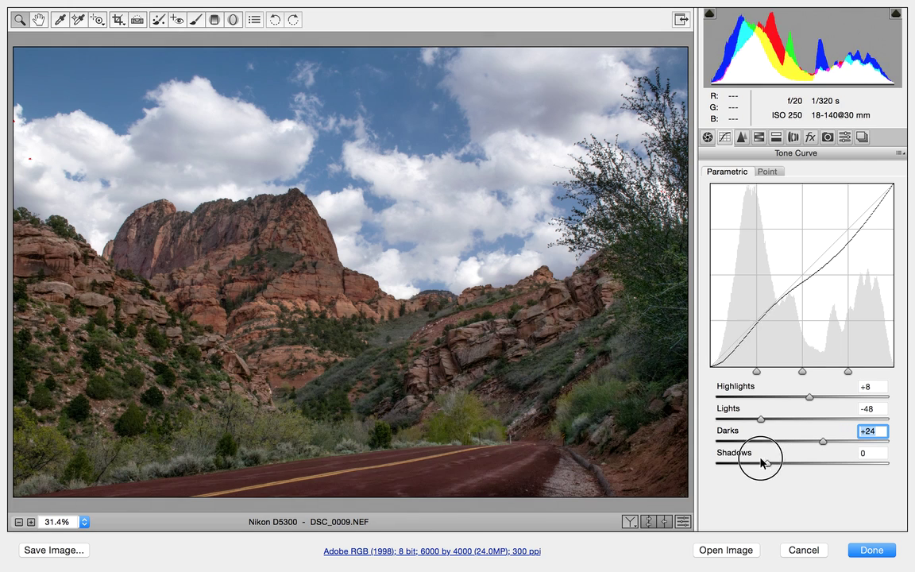
{"action": "mouse_move", "coordinate": [761, 463]}
{"action": "left_mouse_down"}
{"action": "mouse_move", "coordinate": [746, 461]}
{"action": "mouse_move", "coordinate": [767, 454]}
{"action": "left_mouse_up"}
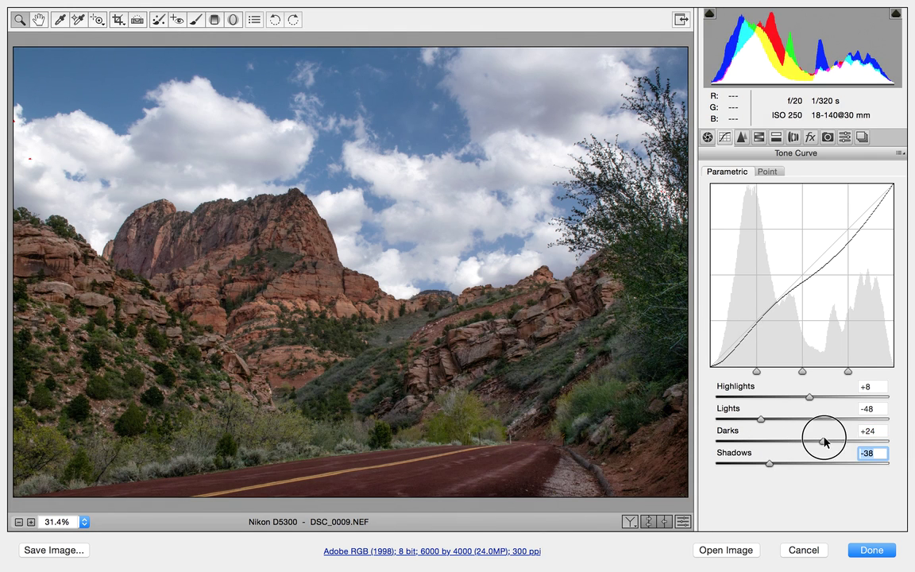
{"action": "left_click_drag", "start_coordinate": [824, 443], "coordinate": [820, 440]}
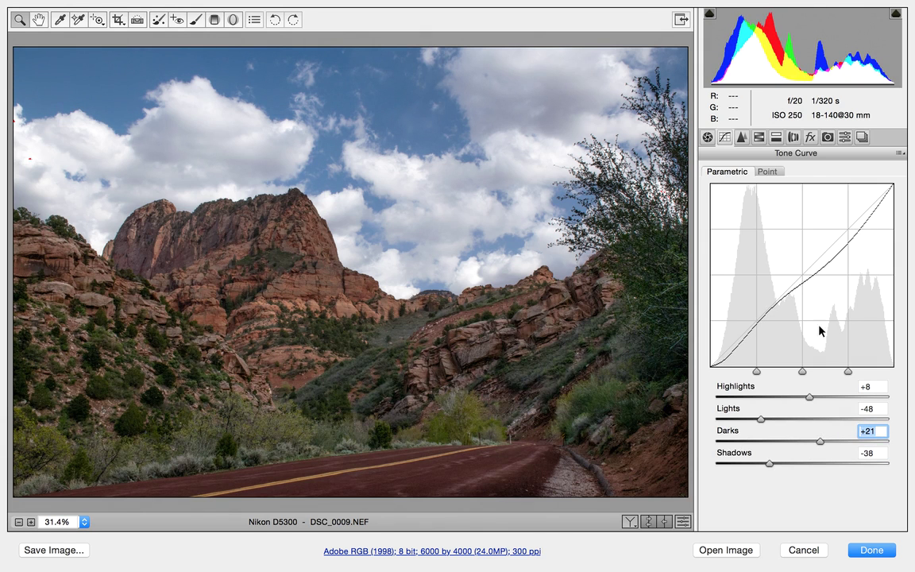
{"action": "left_click", "coordinate": [741, 138]}
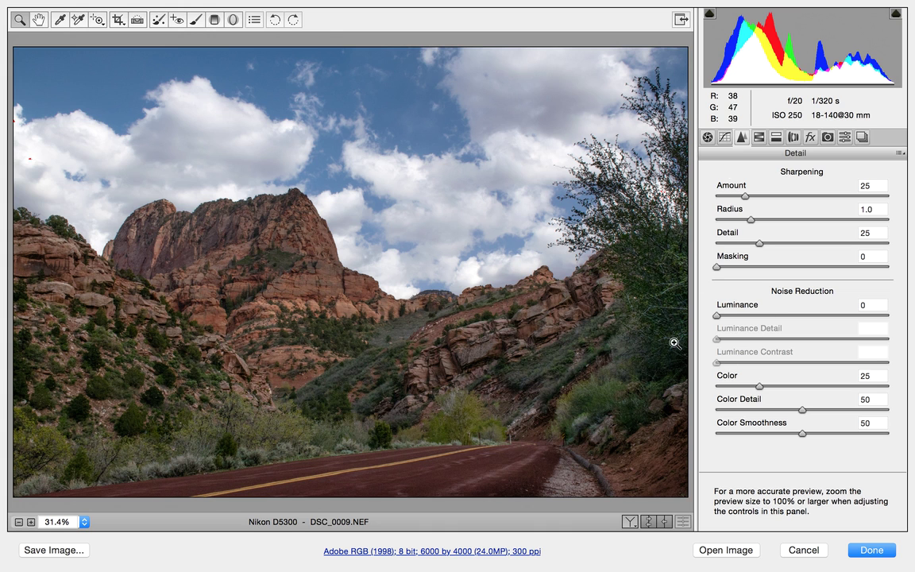
At 100% zoom, set Luminance noise reduction to 16 and Sharpening Amount to 32, then fit the photo
{"action": "key", "text": "super+equal"}
{"action": "key", "text": "super+equal"}
{"action": "key", "text": "super+equal"}
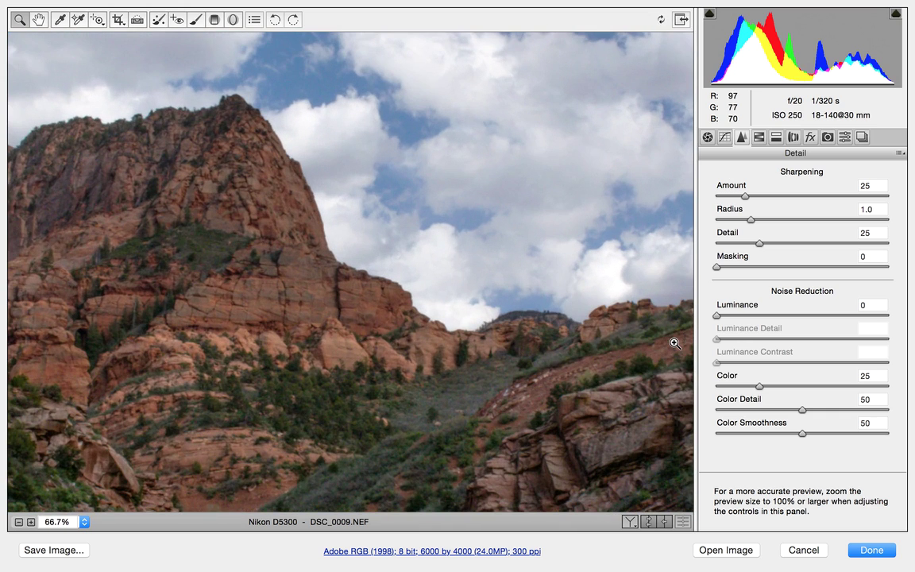
{"action": "key", "text": "super+equal"}
{"action": "scroll", "coordinate": [673, 342], "scroll_direction": "up", "scroll_amount": 10}
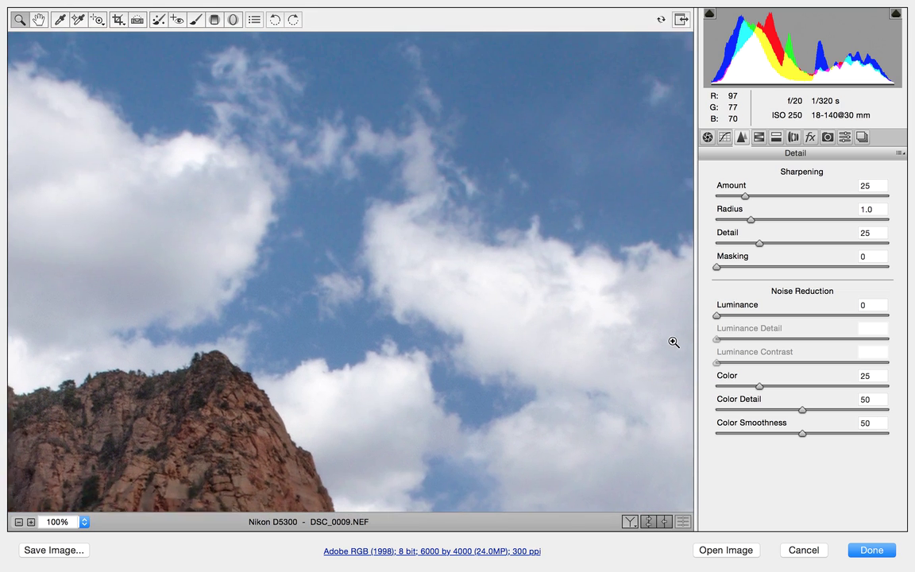
{"action": "scroll", "coordinate": [673, 342], "scroll_direction": "up", "scroll_amount": 3}
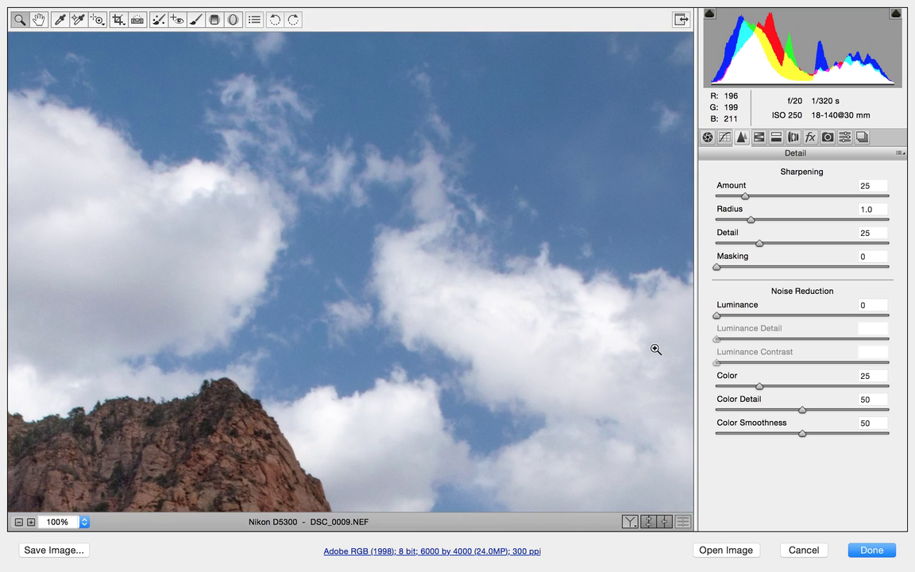
{"action": "scroll", "coordinate": [655, 349], "scroll_direction": "right", "scroll_amount": 7}
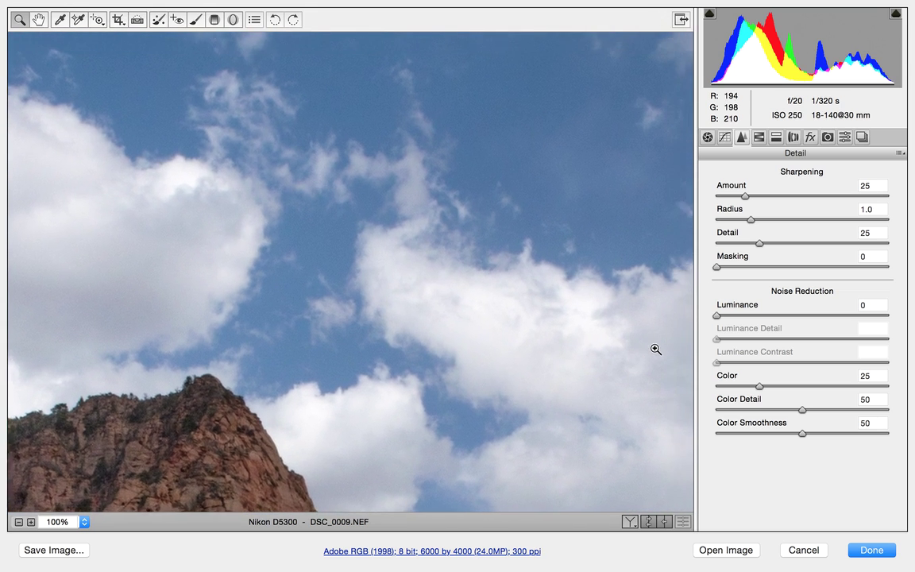
{"action": "scroll", "coordinate": [655, 349], "scroll_direction": "right", "scroll_amount": 5}
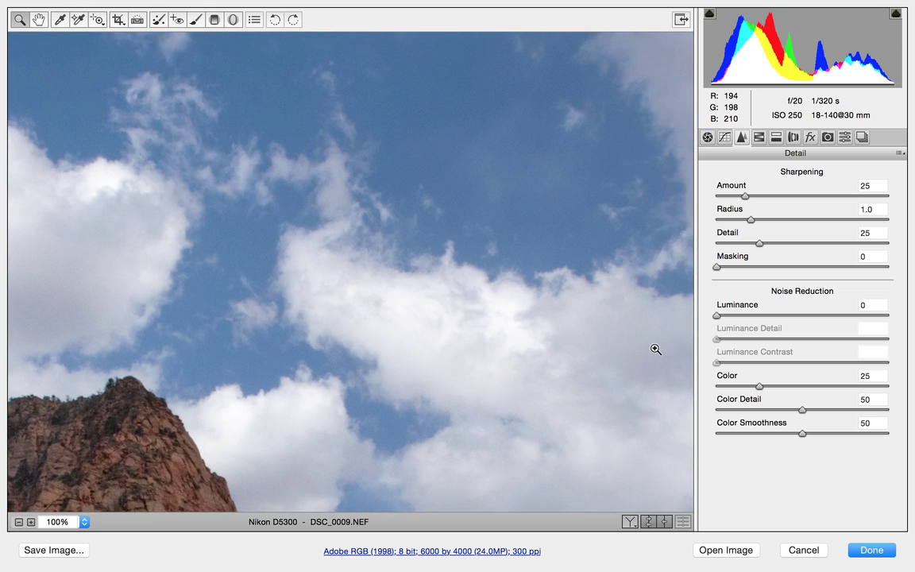
{"action": "left_click_drag", "start_coordinate": [717, 315], "coordinate": [745, 317]}
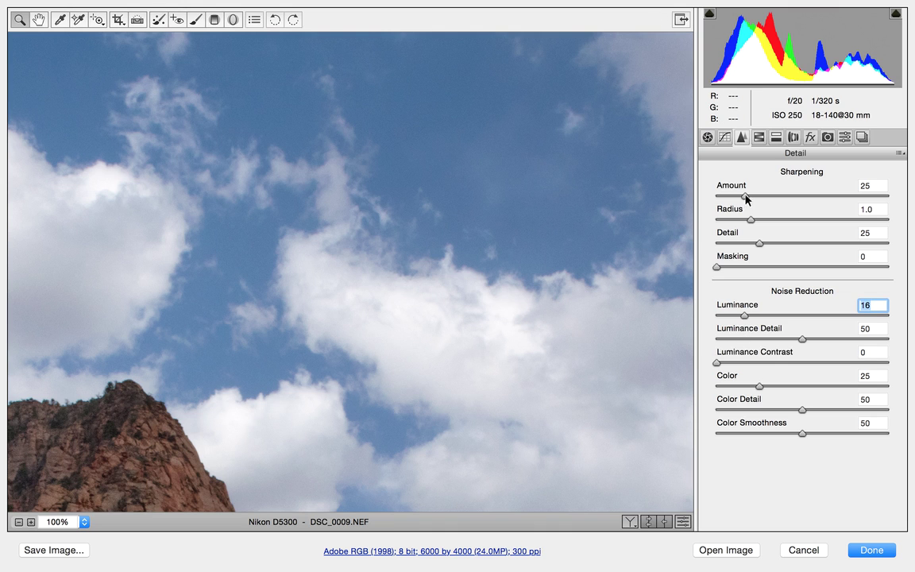
{"action": "left_click_drag", "start_coordinate": [745, 199], "coordinate": [753, 202]}
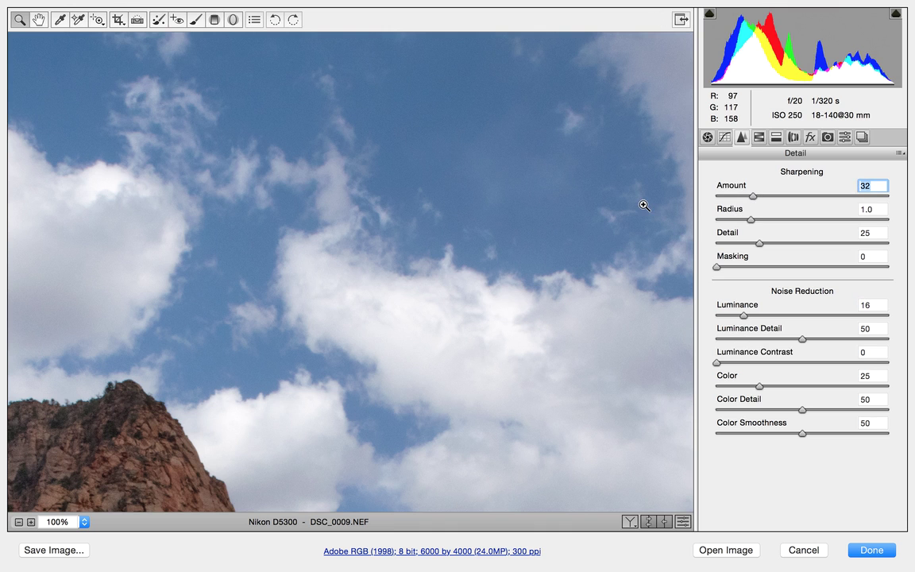
{"action": "key", "text": "super+0"}
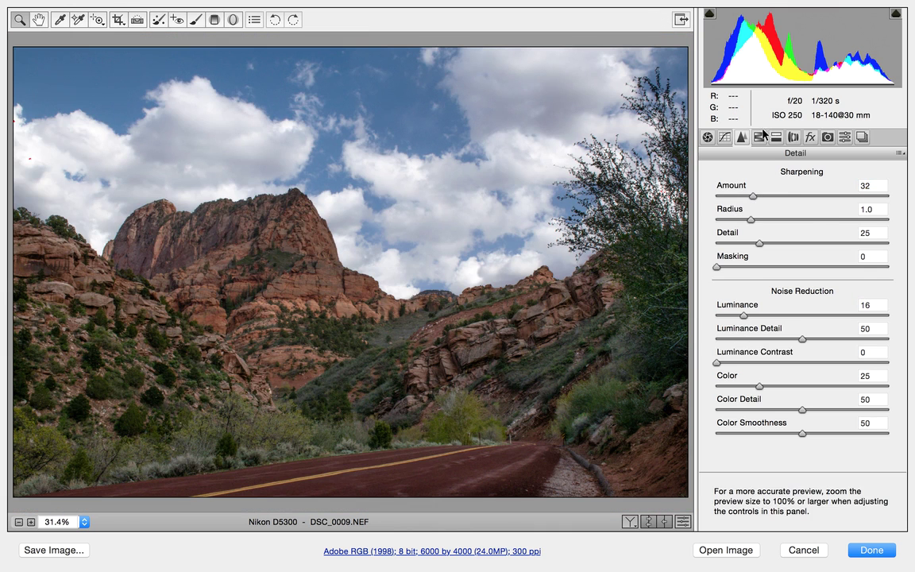
{"action": "left_click", "coordinate": [760, 137]}
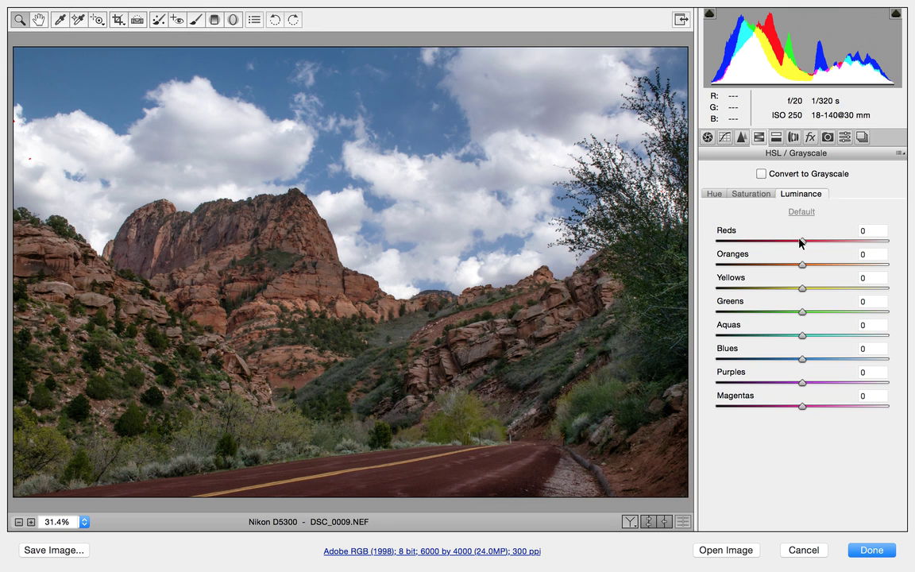
Boost HSL saturation for reds, oranges, yellows, blues and greens (+55)
{"action": "left_click", "coordinate": [751, 194]}
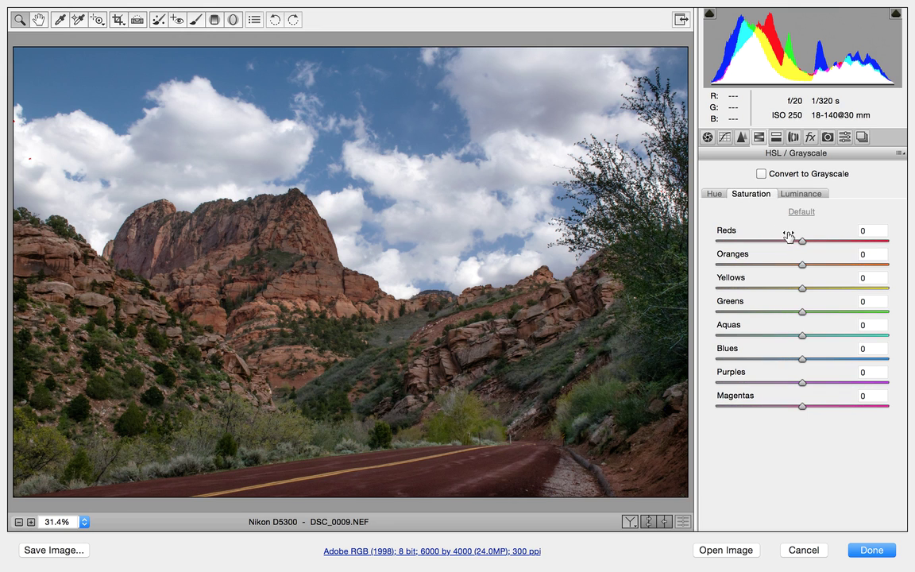
{"action": "left_click_drag", "start_coordinate": [801, 264], "coordinate": [837, 237]}
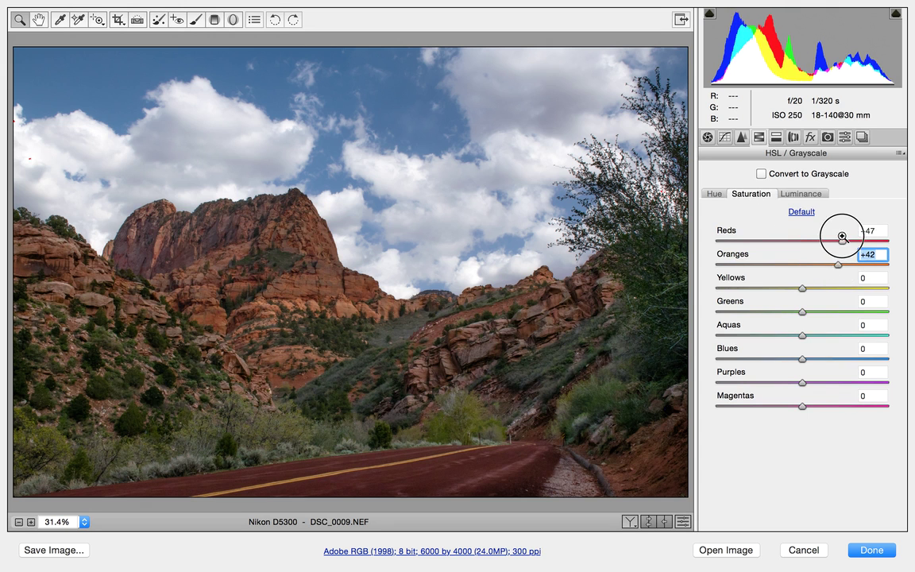
{"action": "left_click_drag", "start_coordinate": [842, 237], "coordinate": [821, 265]}
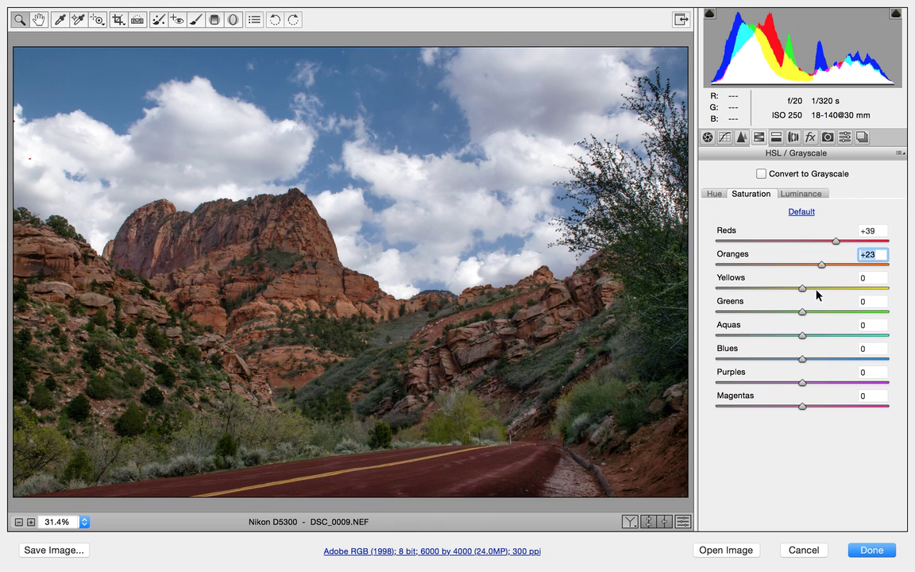
{"action": "left_click_drag", "start_coordinate": [801, 312], "coordinate": [851, 312]}
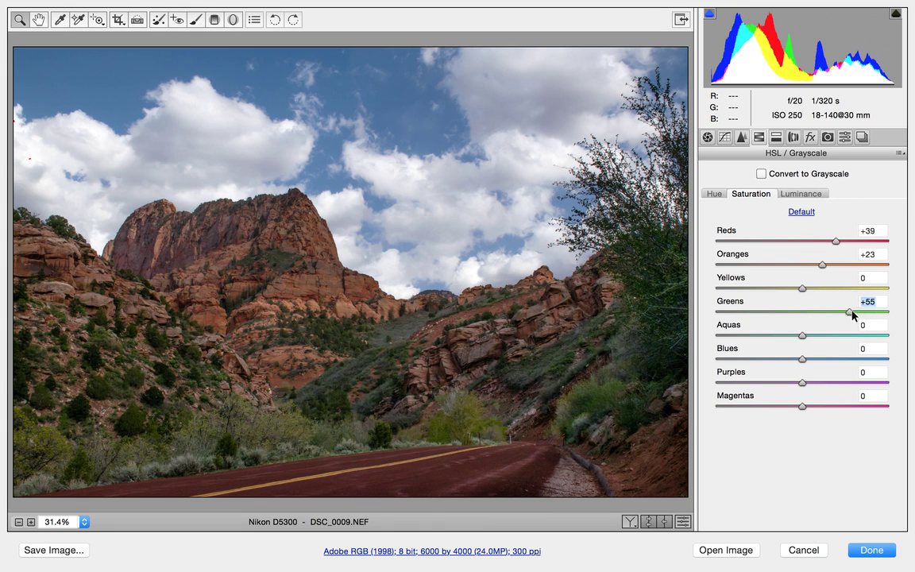
{"action": "left_click_drag", "start_coordinate": [803, 288], "coordinate": [827, 289]}
{"action": "left_click_drag", "start_coordinate": [801, 359], "coordinate": [831, 361]}
Brighten HSL Luminance Reds +7, Oranges +70, Yellows +50, and lift shadows to +100
{"action": "left_click", "coordinate": [800, 194]}
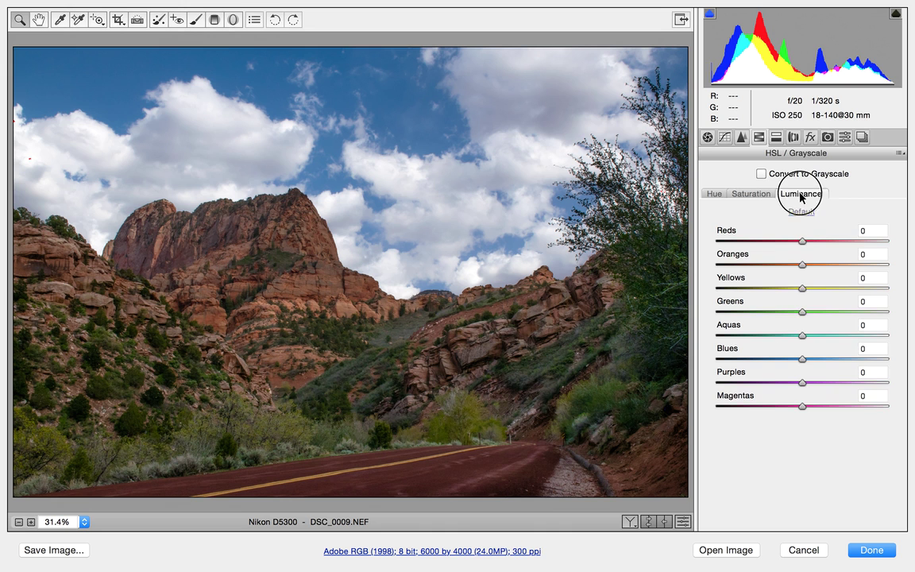
{"action": "left_click_drag", "start_coordinate": [804, 245], "coordinate": [862, 265]}
{"action": "left_click_drag", "start_coordinate": [803, 288], "coordinate": [846, 291]}
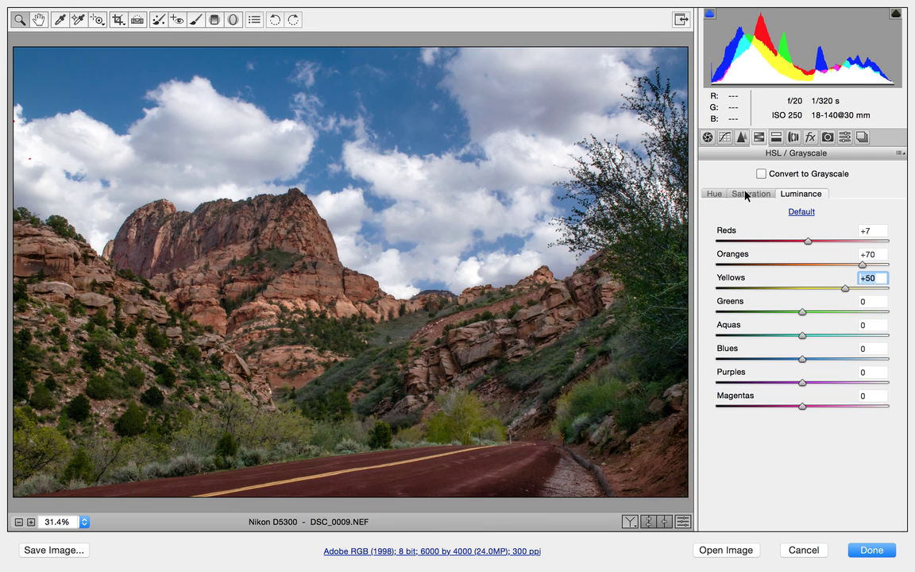
{"action": "left_click_drag", "start_coordinate": [714, 86], "coordinate": [747, 75]}
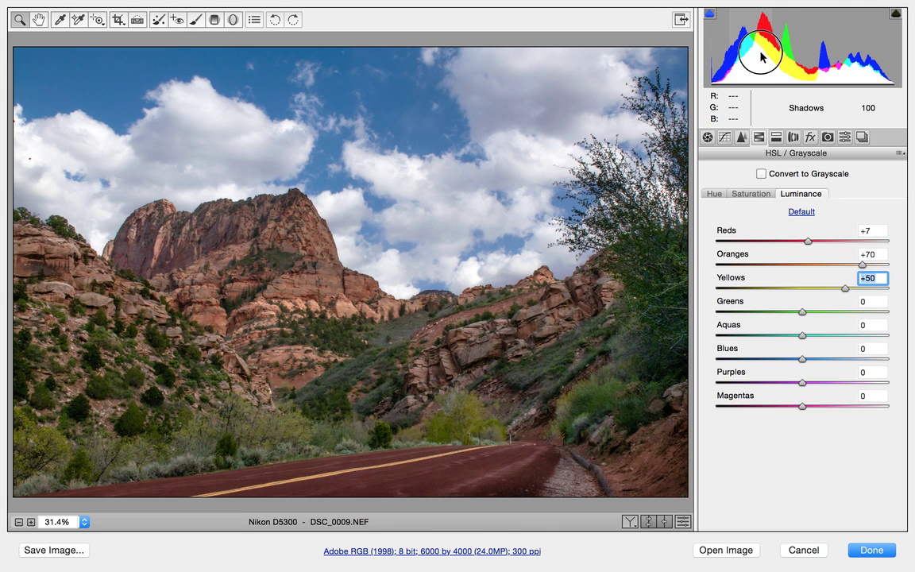
{"action": "left_click", "coordinate": [707, 137]}
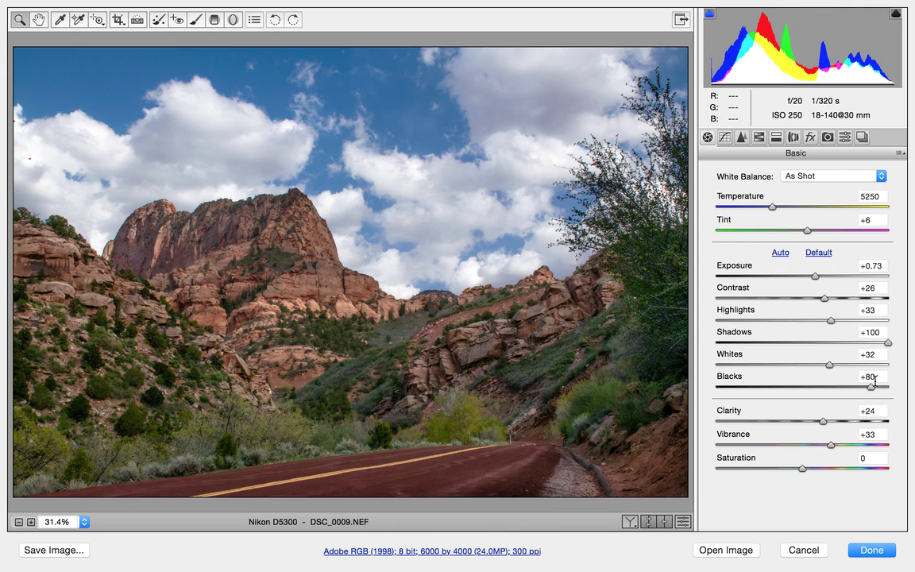
Lower Blacks to +73 and apply the edits, returning to Bridge
{"action": "mouse_move", "coordinate": [873, 392]}
{"action": "left_mouse_down"}
{"action": "mouse_move", "coordinate": [891, 393]}
{"action": "mouse_move", "coordinate": [866, 390]}
{"action": "left_mouse_up"}
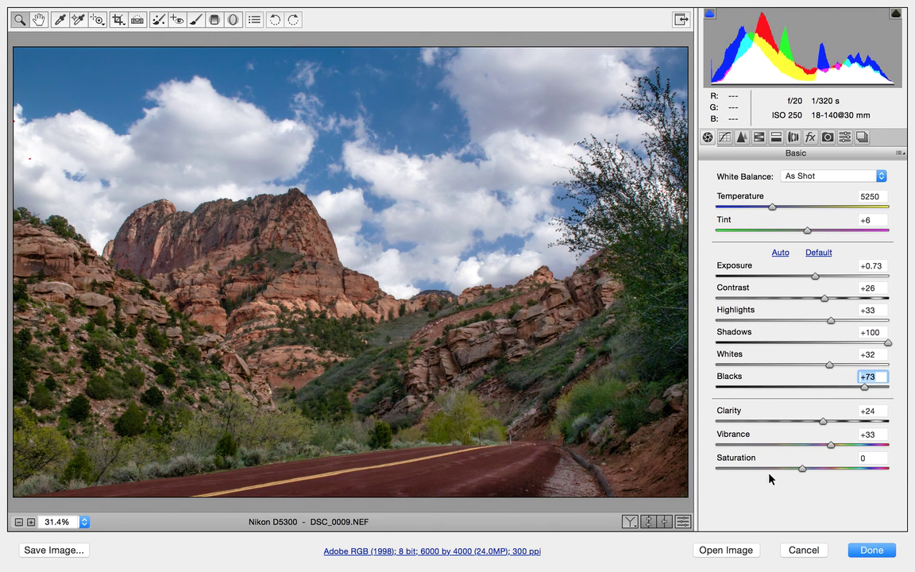
{"action": "left_click", "coordinate": [870, 550]}
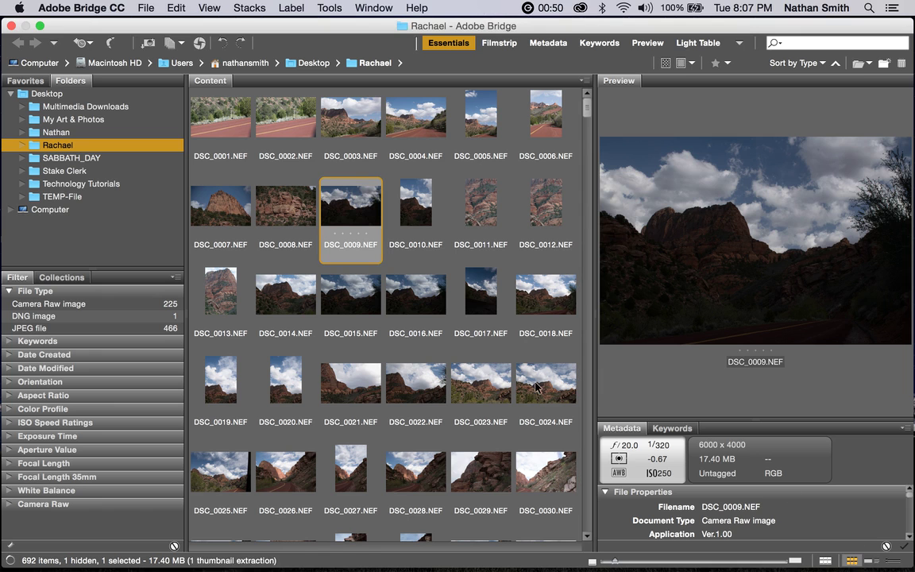
Reopen the edited DSC_0009.NEF from Bridge to see its Camera Raw adjustments intact
{"action": "double_click", "coordinate": [353, 213]}
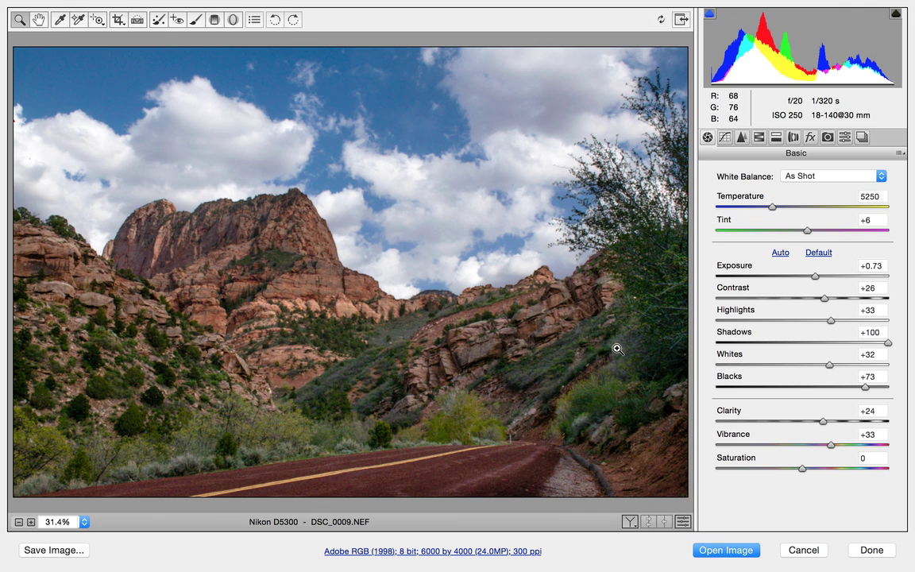
{"action": "left_click", "coordinate": [681, 523]}
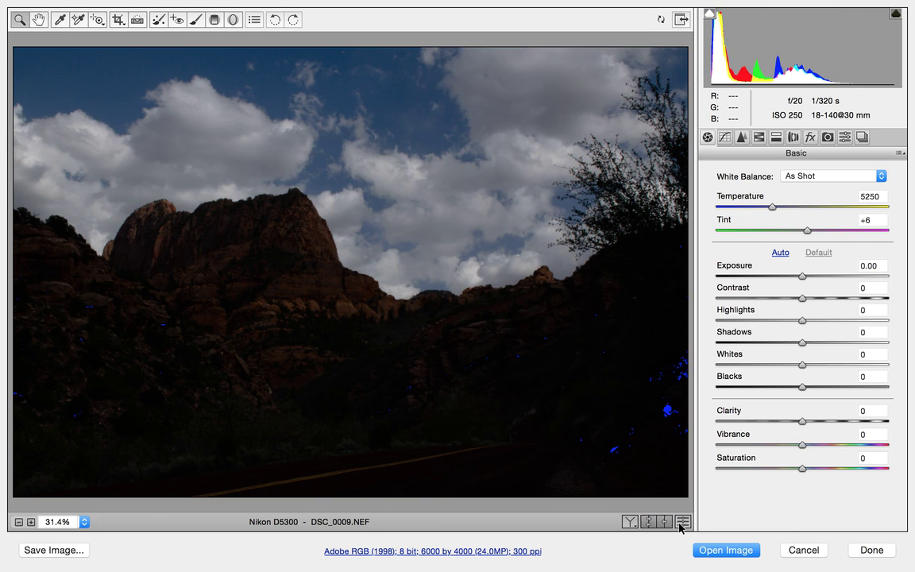
{"action": "left_click", "coordinate": [682, 522]}
{"action": "left_click", "coordinate": [681, 524]}
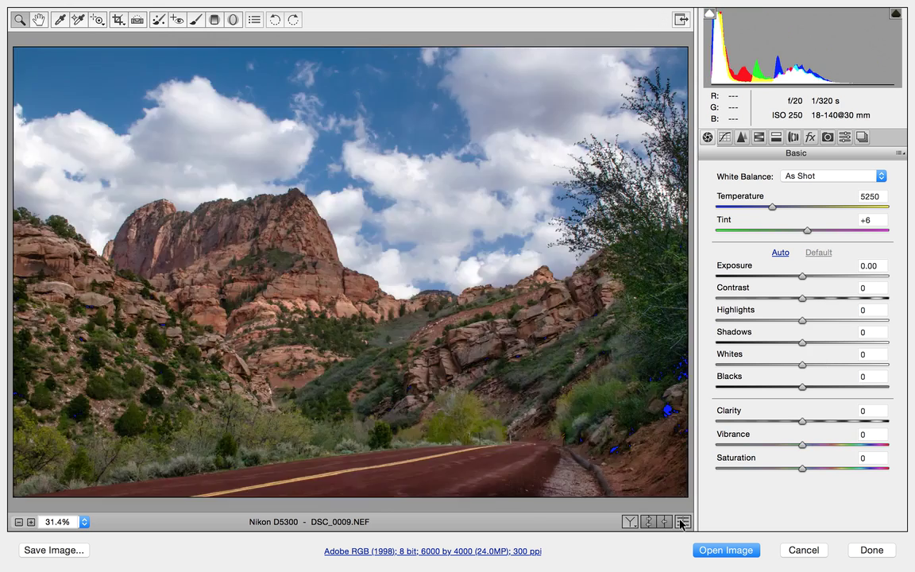
{"action": "left_click", "coordinate": [681, 524]}
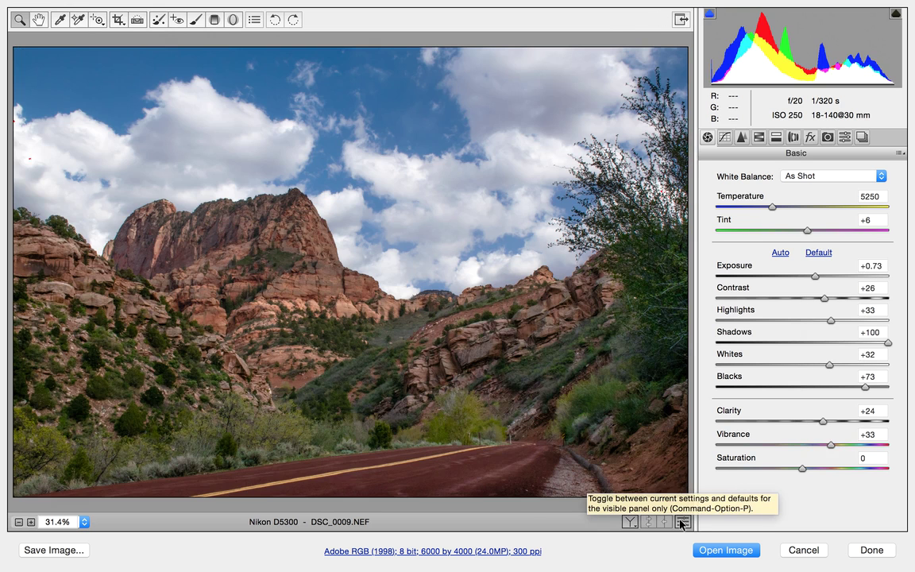